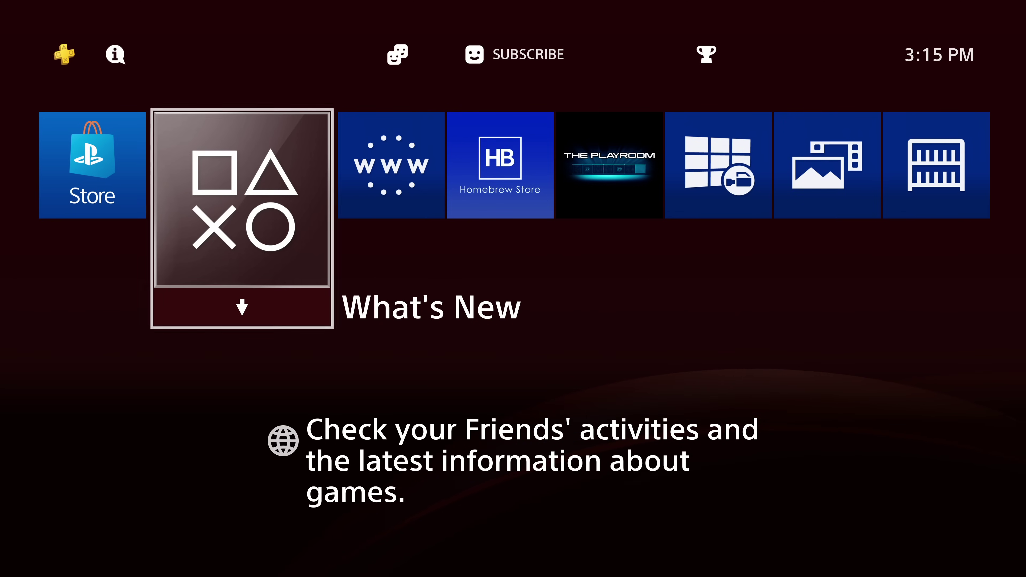
# Turn off Connect to the Internet in the console's network settings
pyautogui.press('Up')
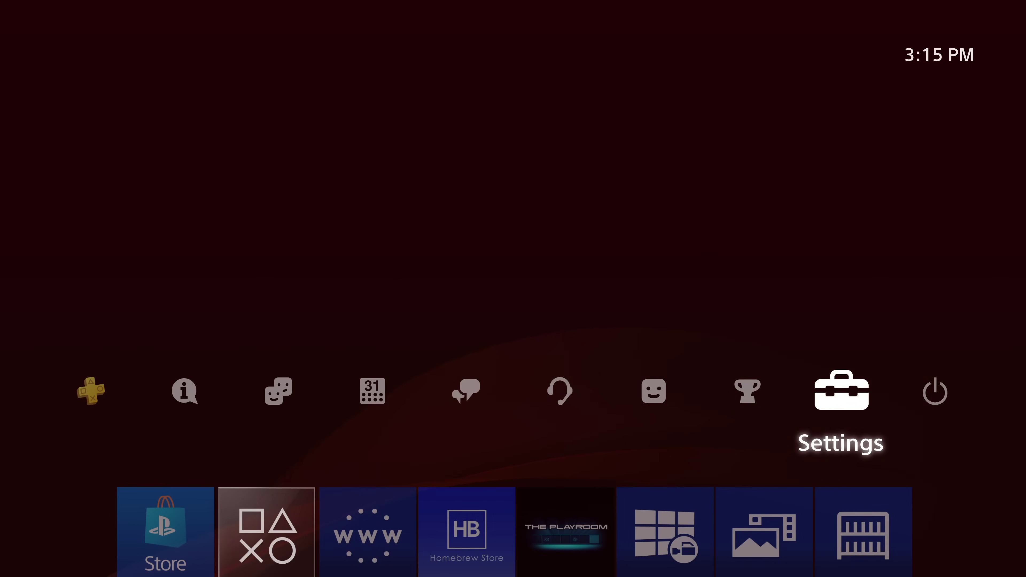
pyautogui.press('Return')
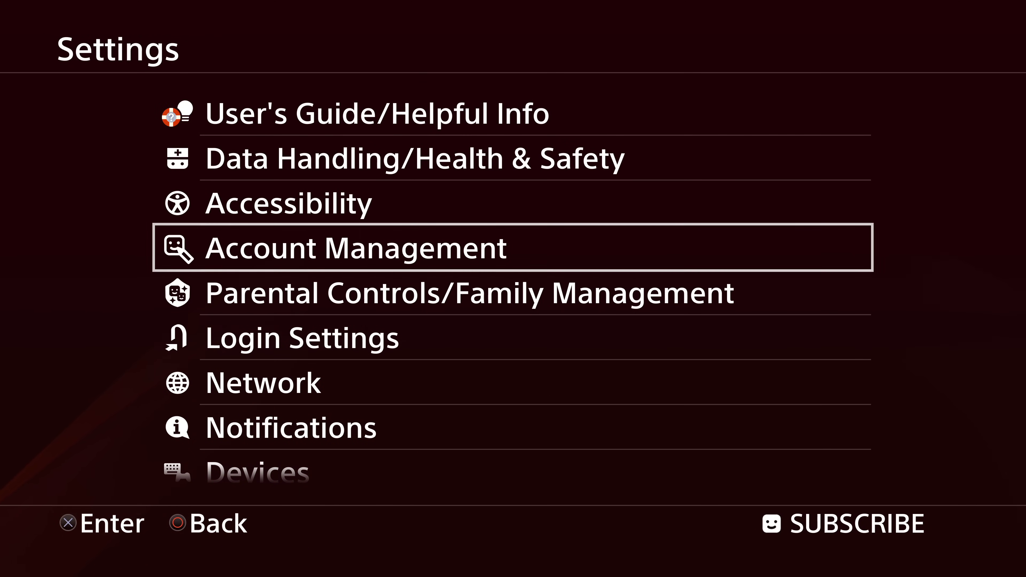
pyautogui.press('Down')
pyautogui.press('Down')
pyautogui.press('Down')
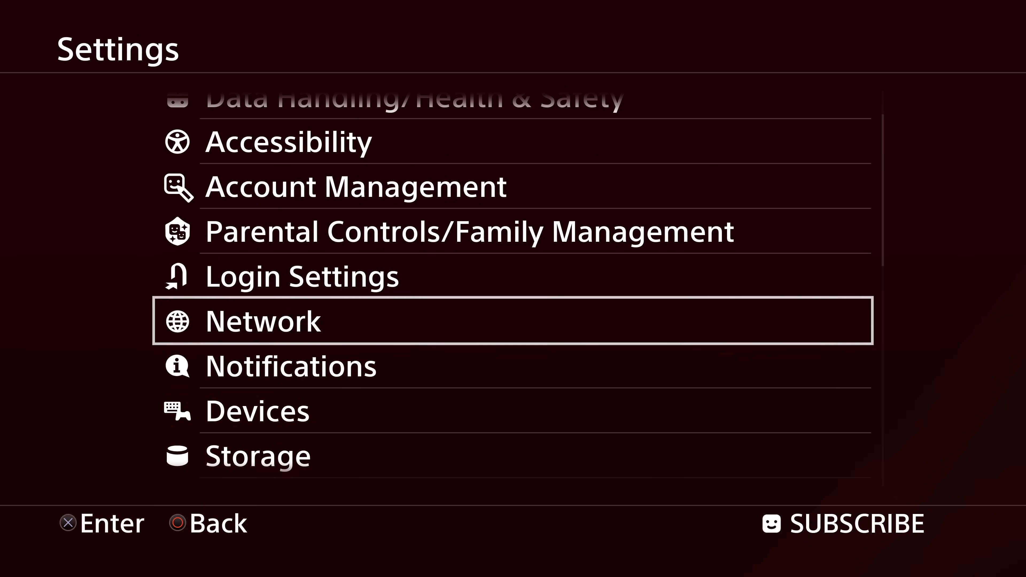
pyautogui.press('Return')
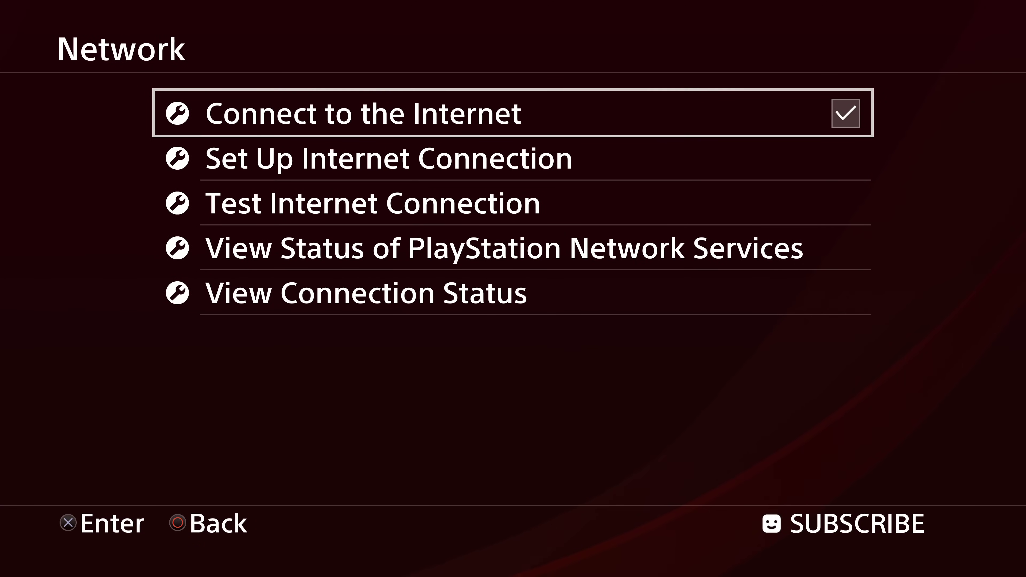
pyautogui.press('Return')
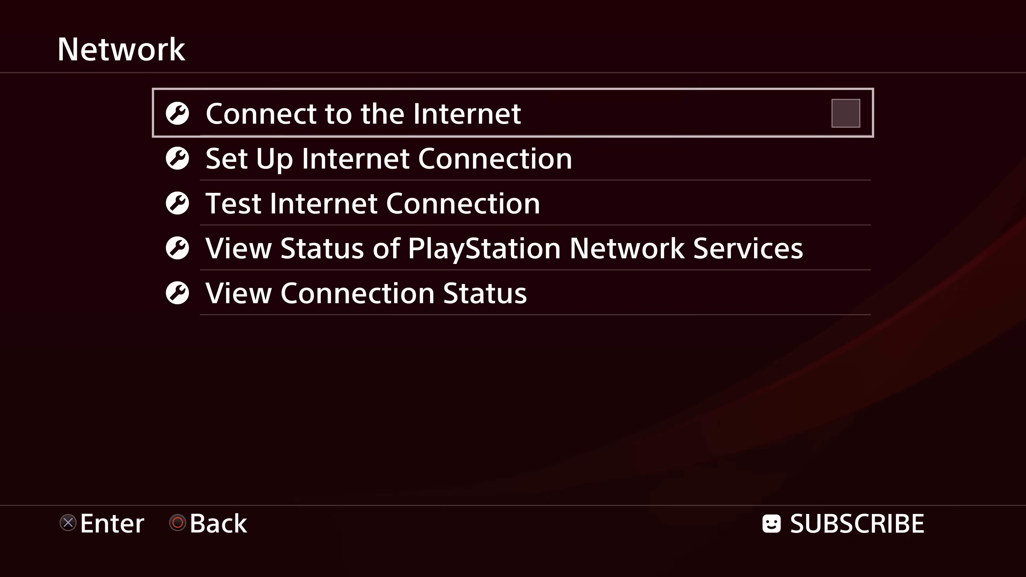
pyautogui.press('Escape')
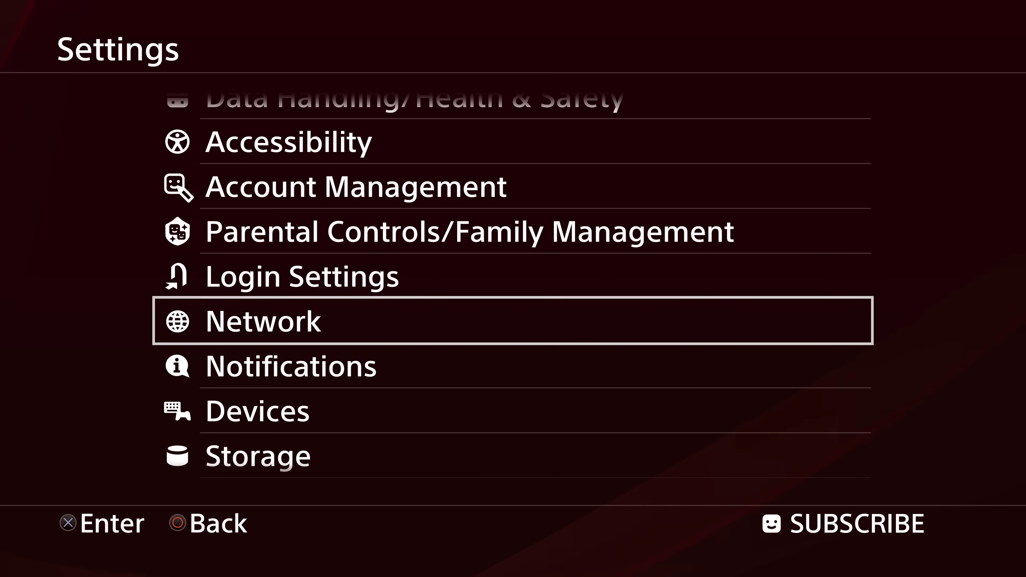
# Go to the System settings and view the console's System Information
pyautogui.press('Down')
pyautogui.press('Down')
pyautogui.press('Down')
pyautogui.press('Down')
pyautogui.press('Down')
pyautogui.press('Down')
pyautogui.press('Down')
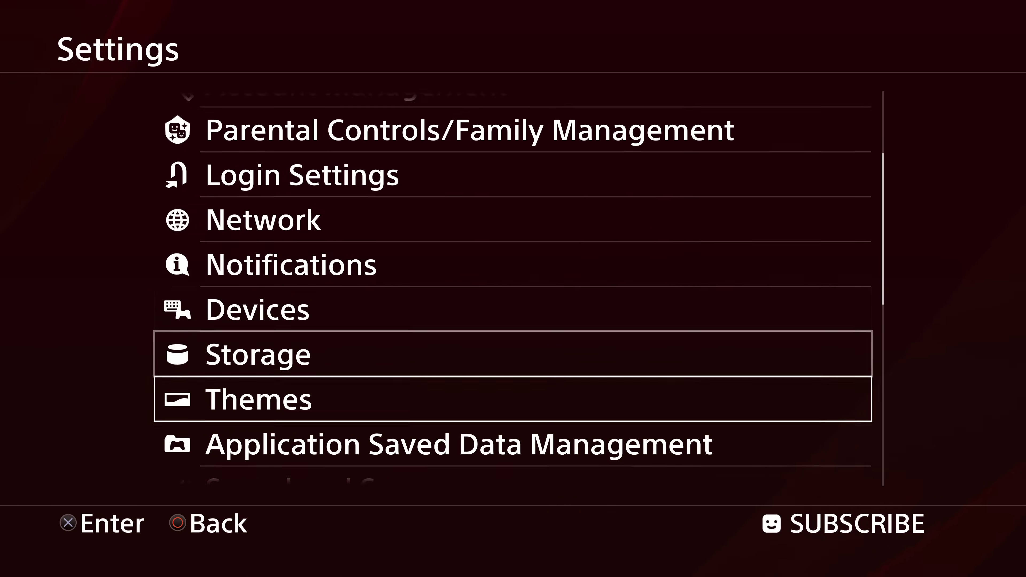
pyautogui.press('Down')
pyautogui.press('Down')
pyautogui.press('Down')
pyautogui.press('Down')
pyautogui.press('Down')
pyautogui.press('Down')
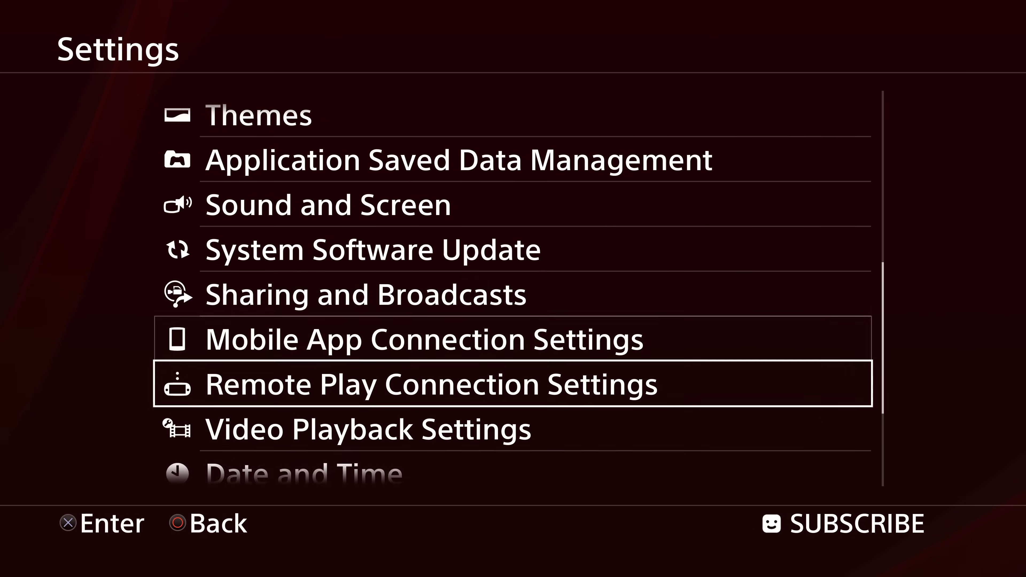
pyautogui.press('Down')
pyautogui.press('Down')
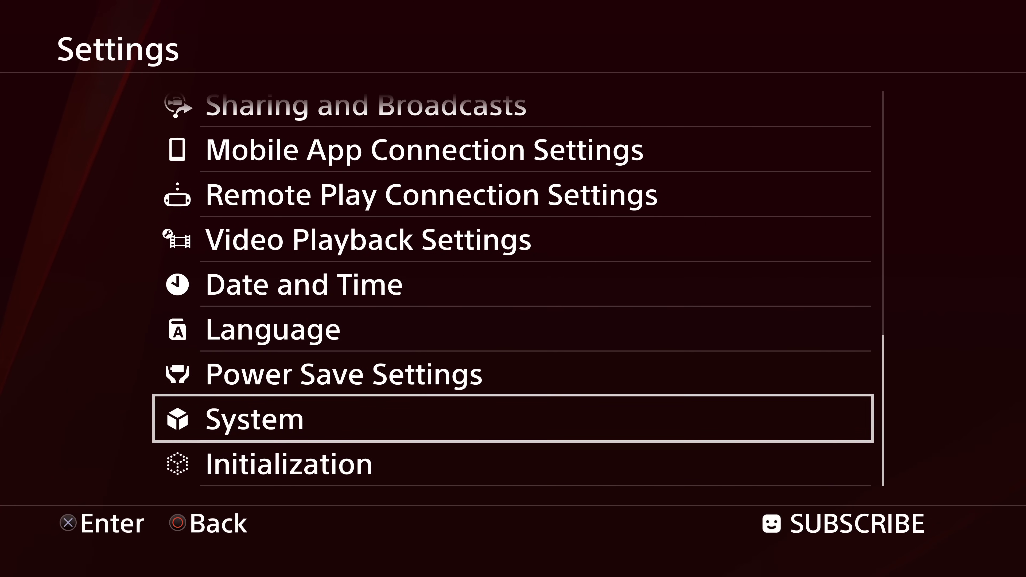
pyautogui.press('Return')
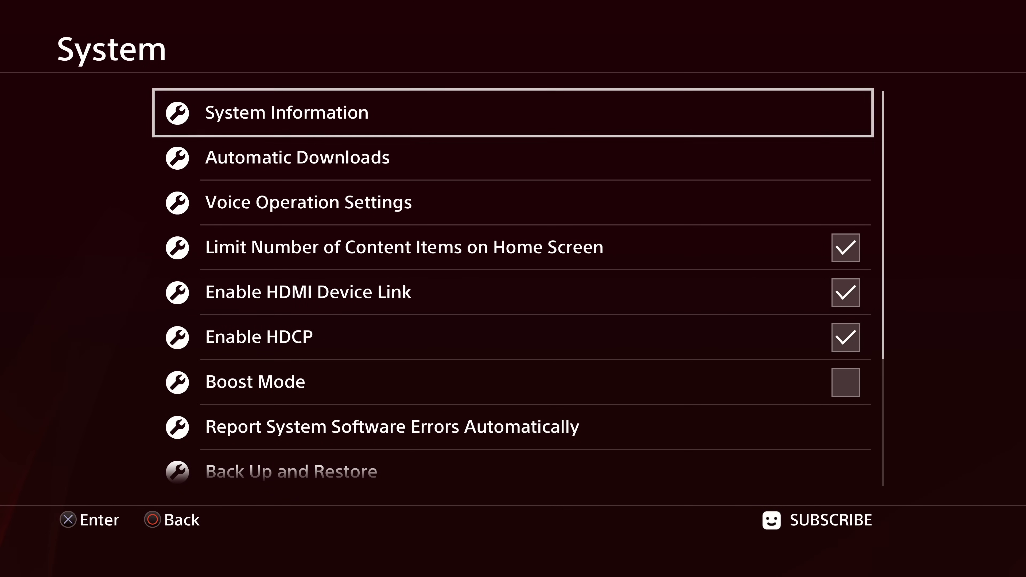
pyautogui.press('Return')
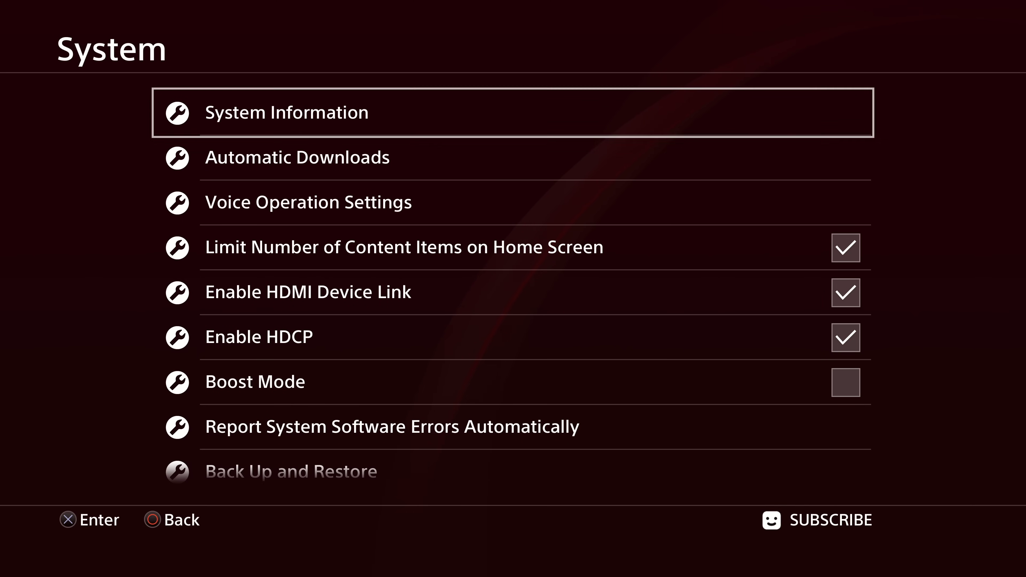
# Disable Featured Content, Allow Restart, System Software Update Files and Application Update Files under Automatic Downloads
pyautogui.press('Down')
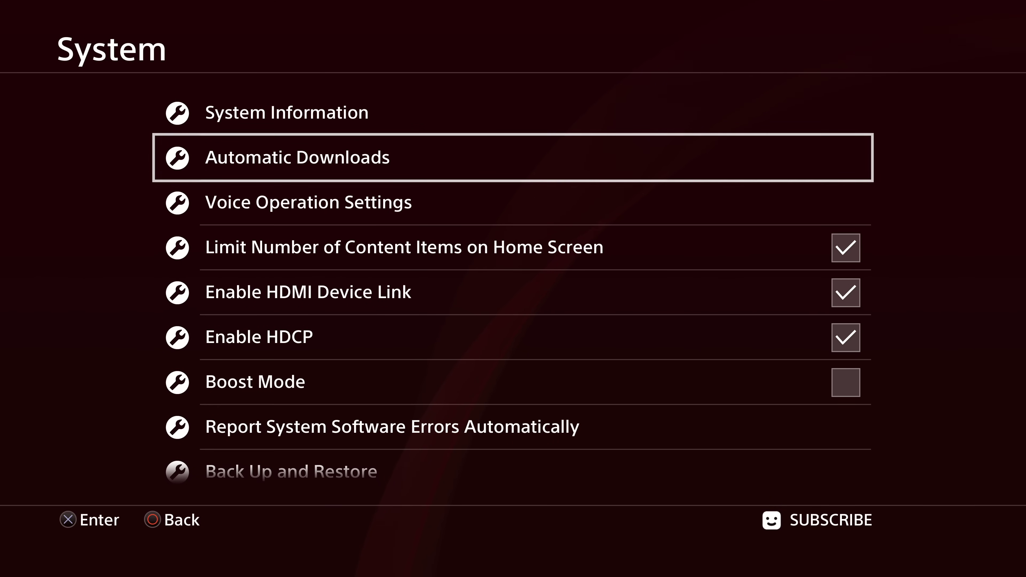
pyautogui.press('Return')
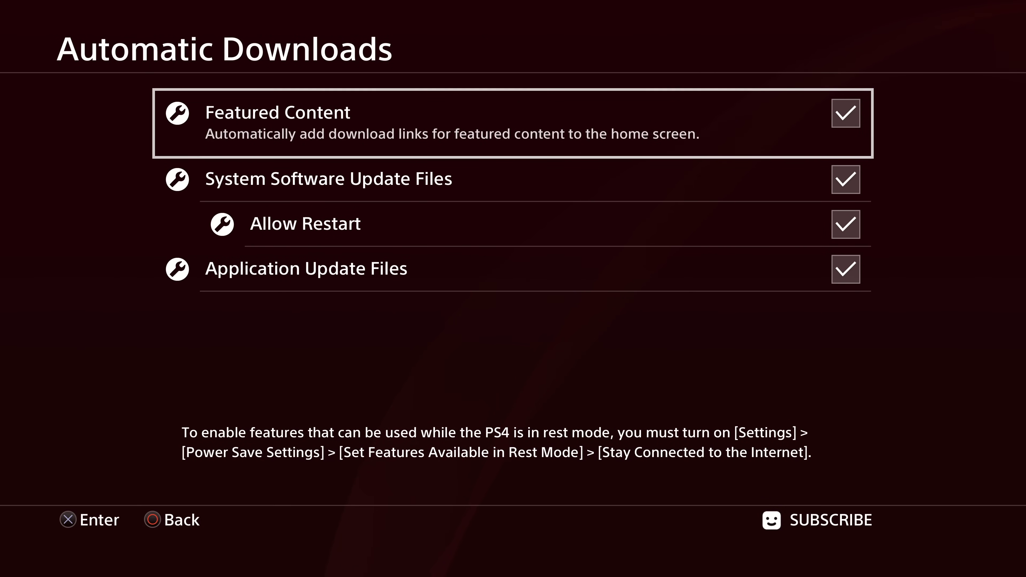
pyautogui.press('Return')
pyautogui.press('Down')
pyautogui.press('Down')
pyautogui.press('Return')
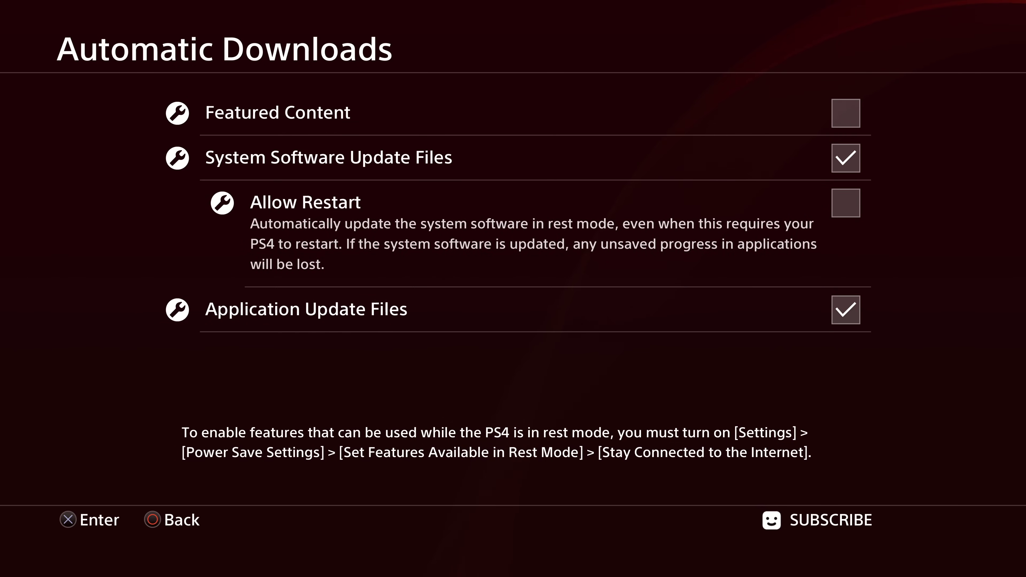
pyautogui.press('Up')
pyautogui.press('Return')
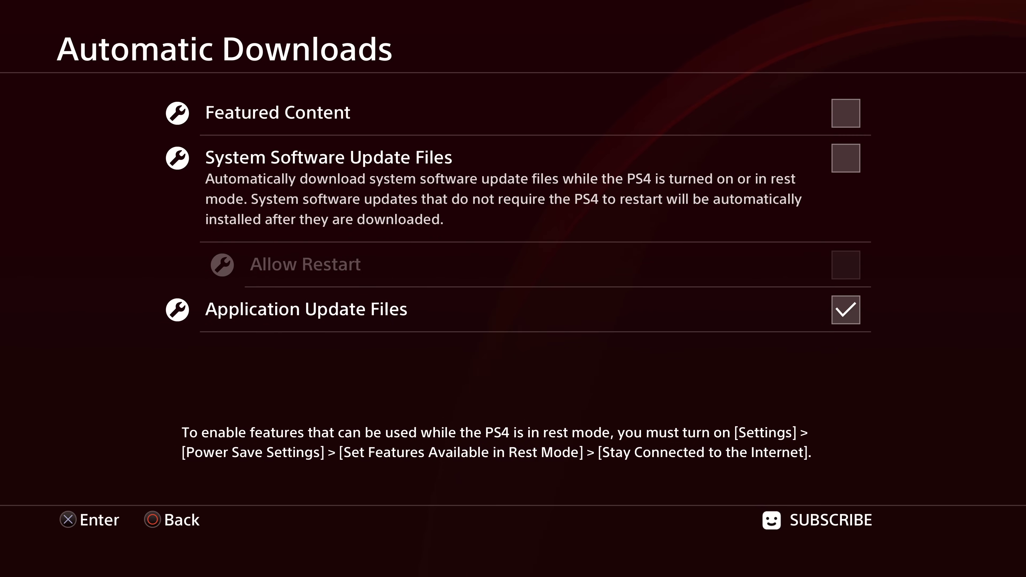
pyautogui.press('Down')
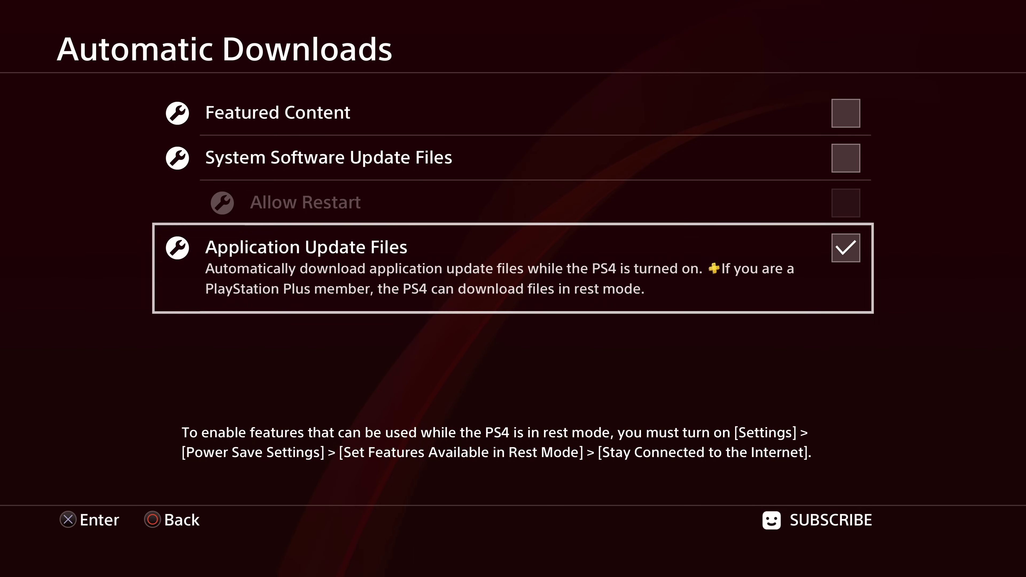
pyautogui.press('Return')
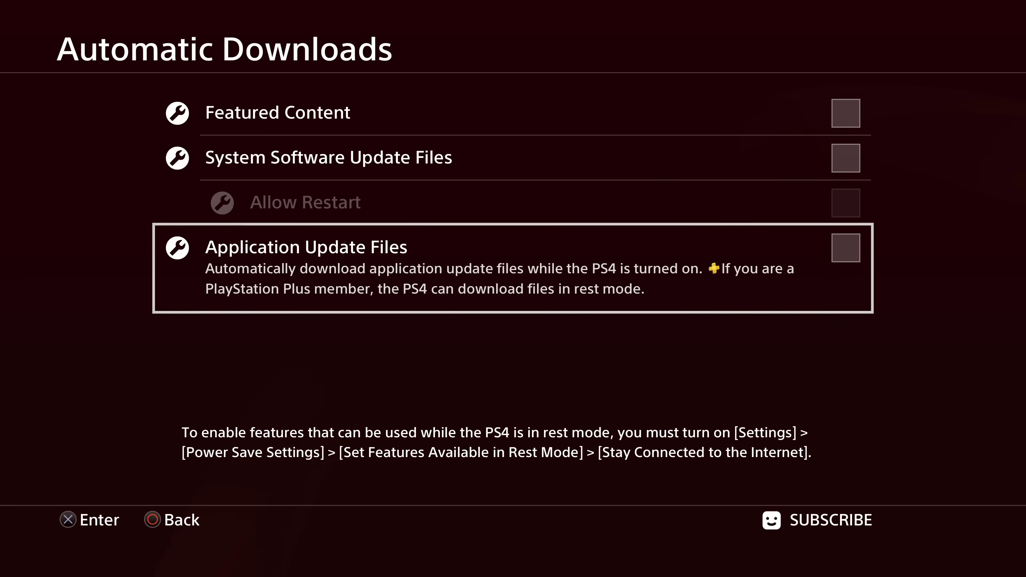
pyautogui.press('Escape')
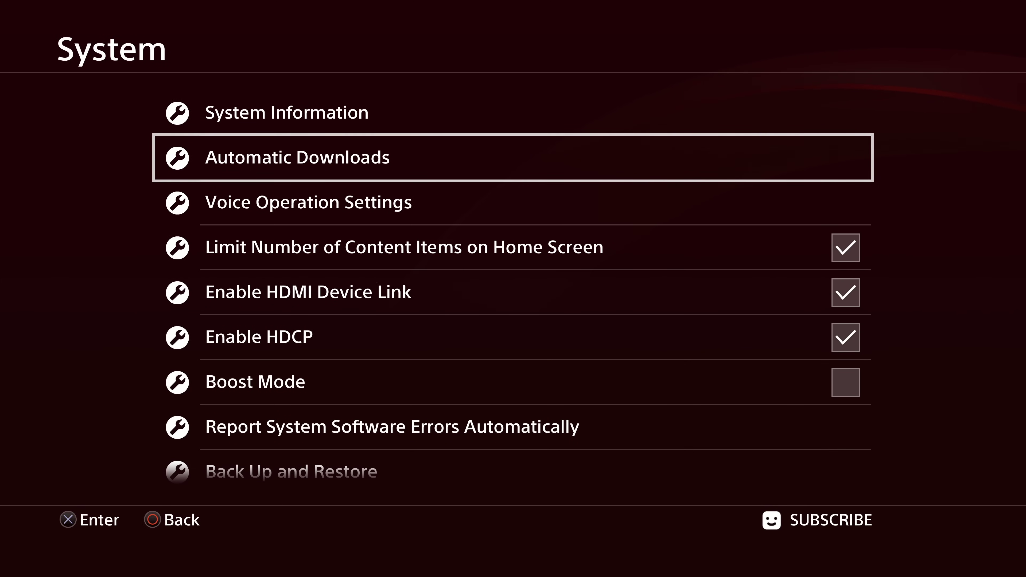
pyautogui.press('Escape')
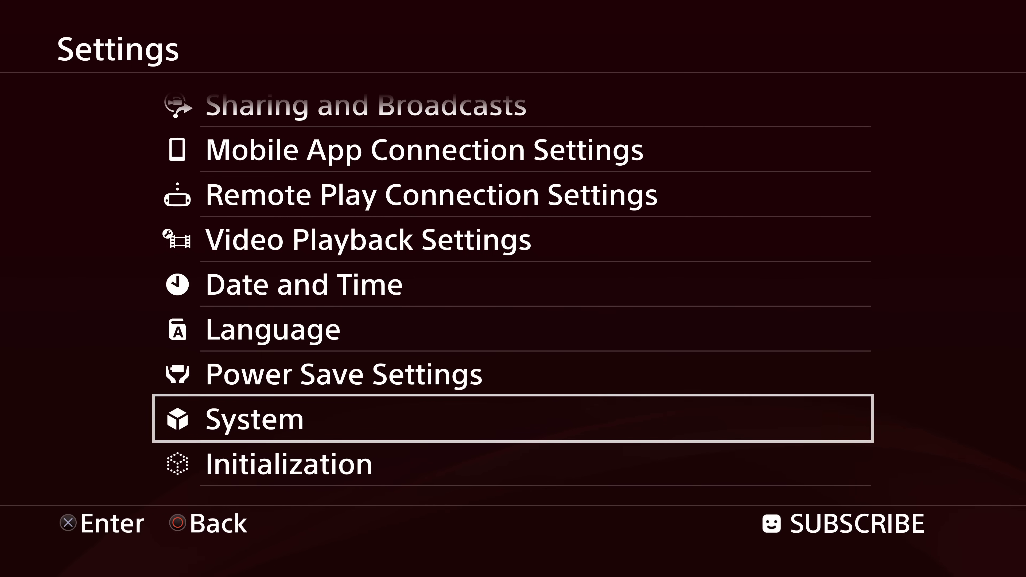
# Return to the network settings and turn on Connect to the Internet
pyautogui.press('Up')
pyautogui.press('Up')
pyautogui.press('Up')
pyautogui.press('Up')
pyautogui.press('Up')
pyautogui.press('Up')
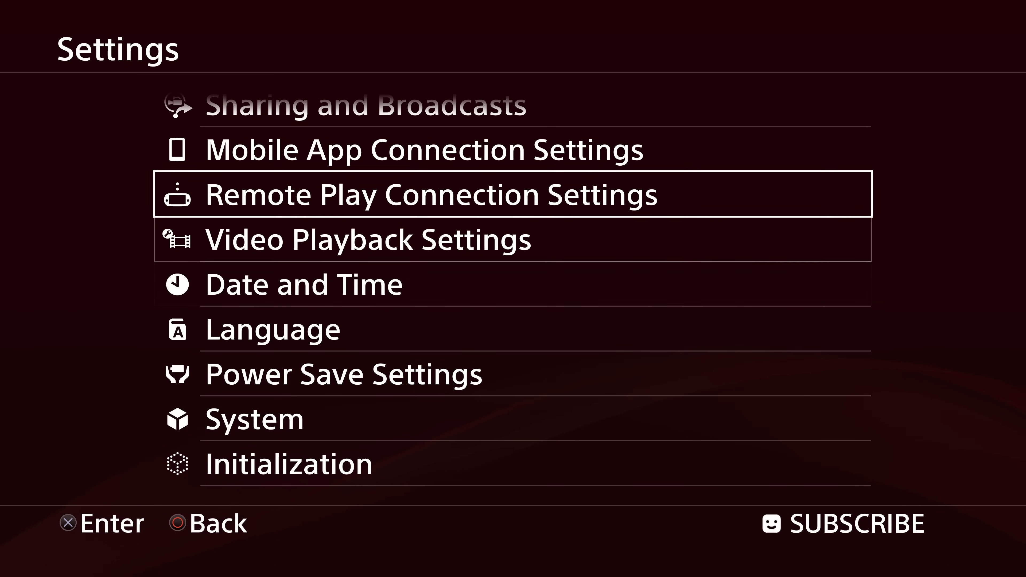
pyautogui.press('Up')
pyautogui.press('Up')
pyautogui.press('Up')
pyautogui.press('Up')
pyautogui.press('Up')
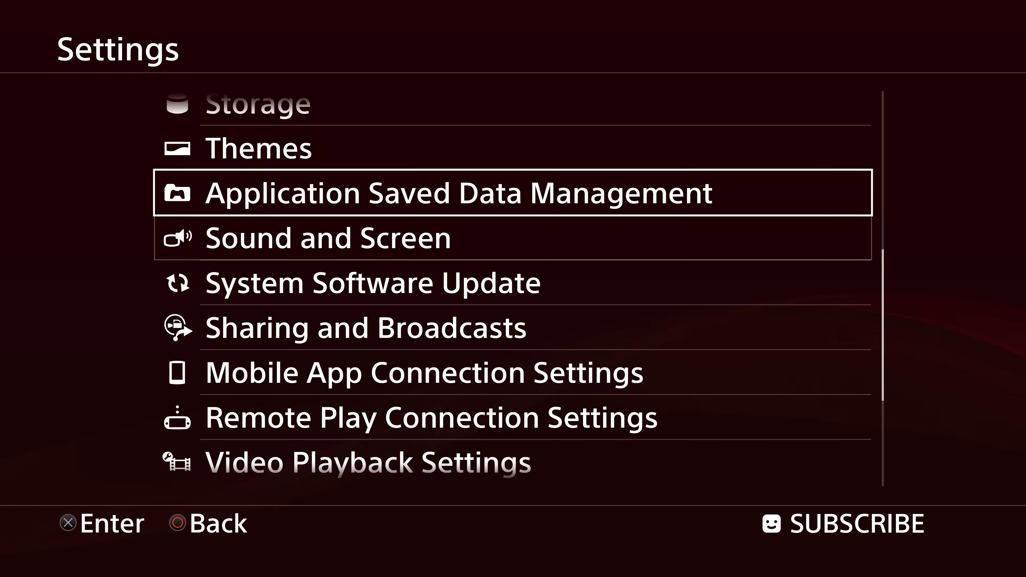
pyautogui.press('Up')
pyautogui.press('Up')
pyautogui.press('Up')
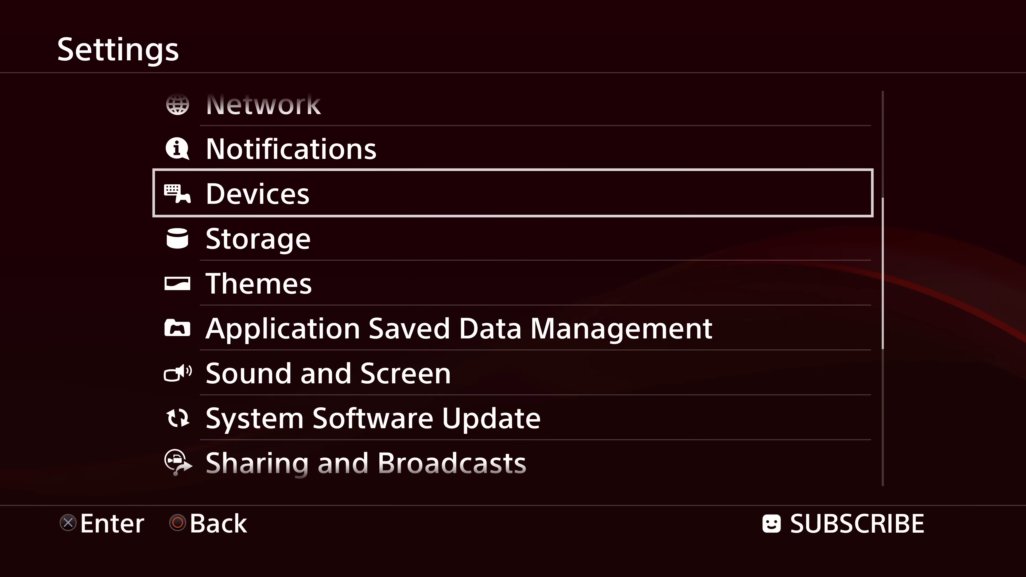
pyautogui.press('Up')
pyautogui.press('Down')
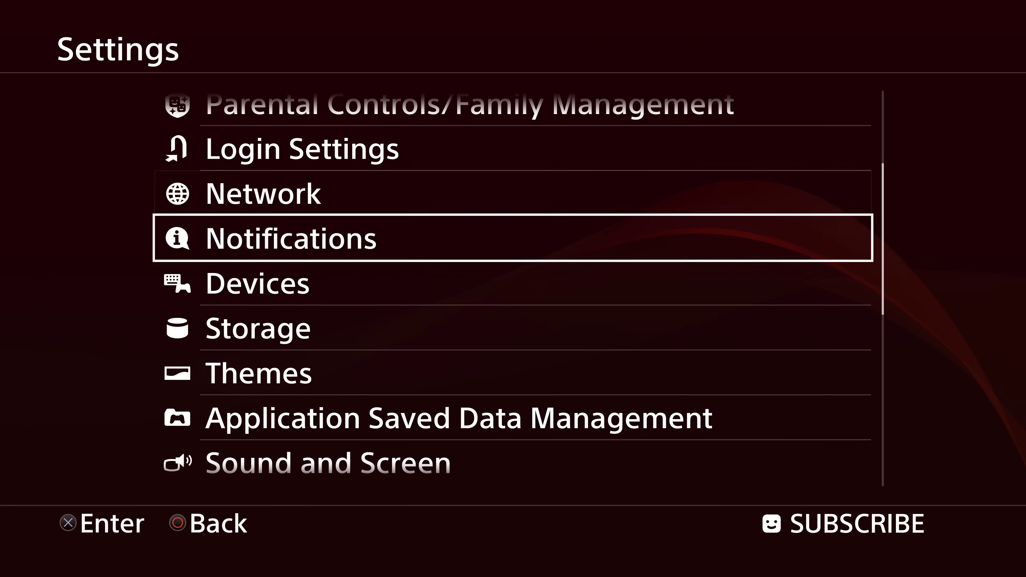
pyautogui.press('Up')
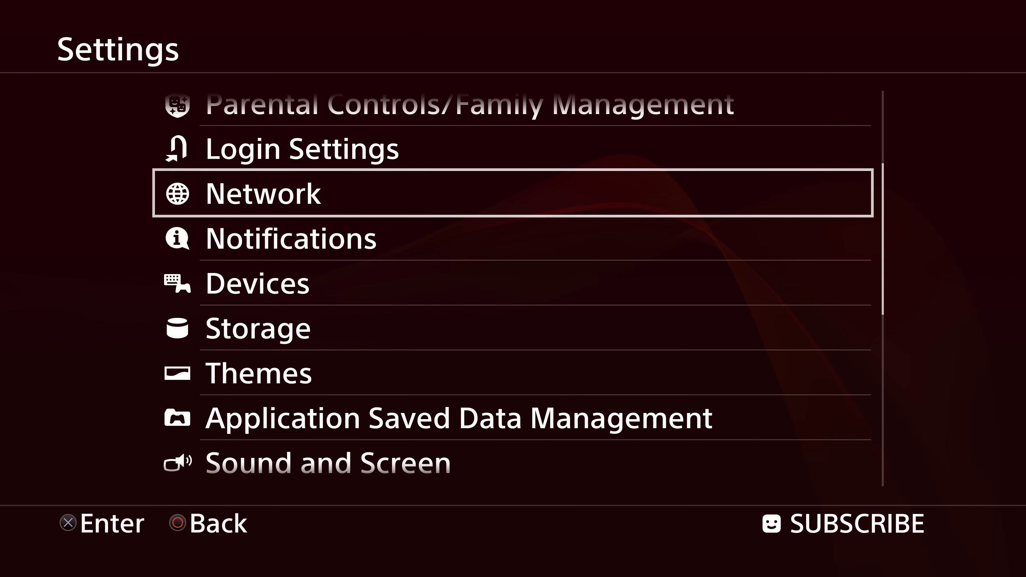
pyautogui.press('Return')
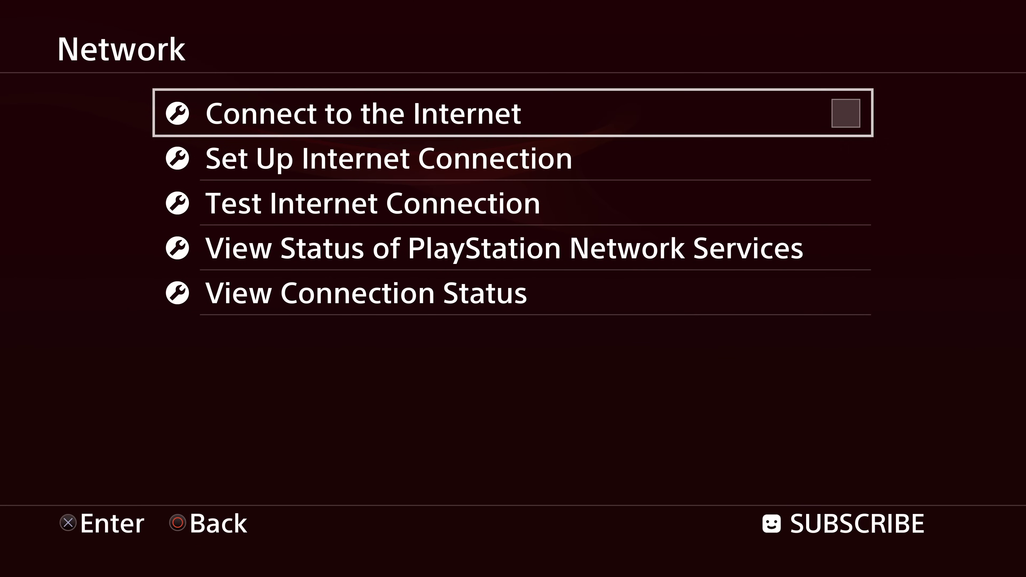
pyautogui.press('Return')
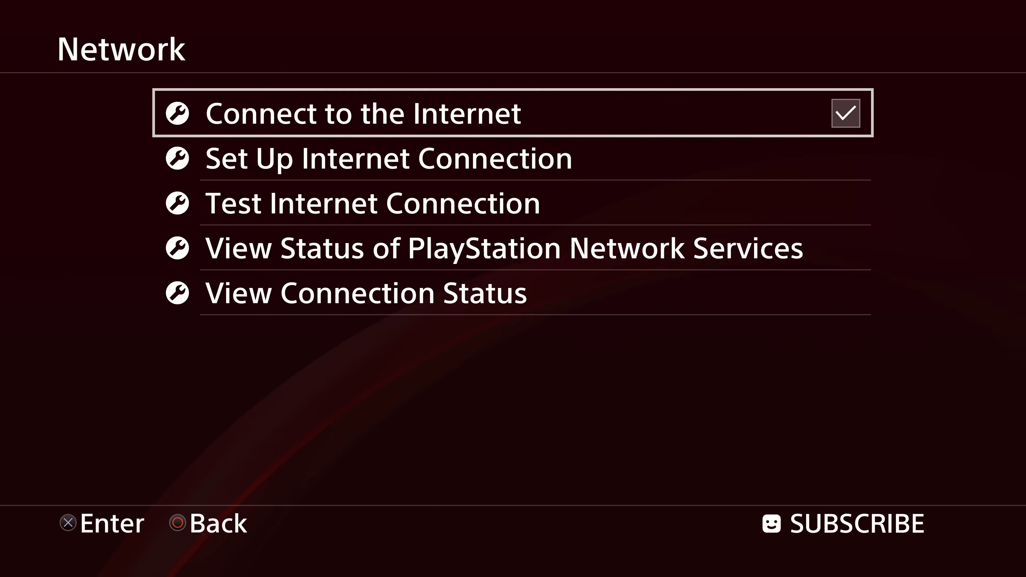
# Start setting up the internet connection using a LAN cable with the Custom method
pyautogui.press('Down')
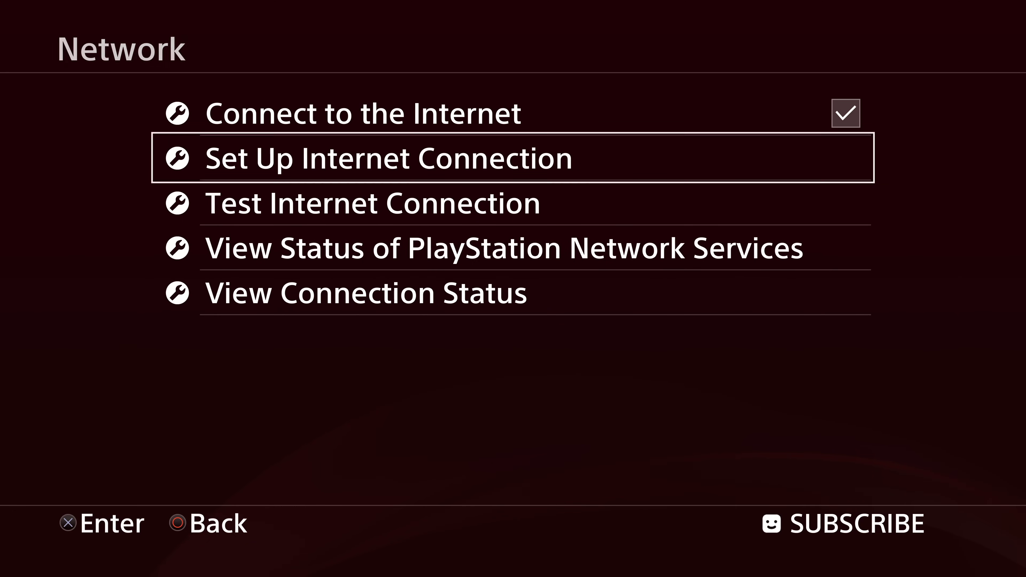
pyautogui.press('Return')
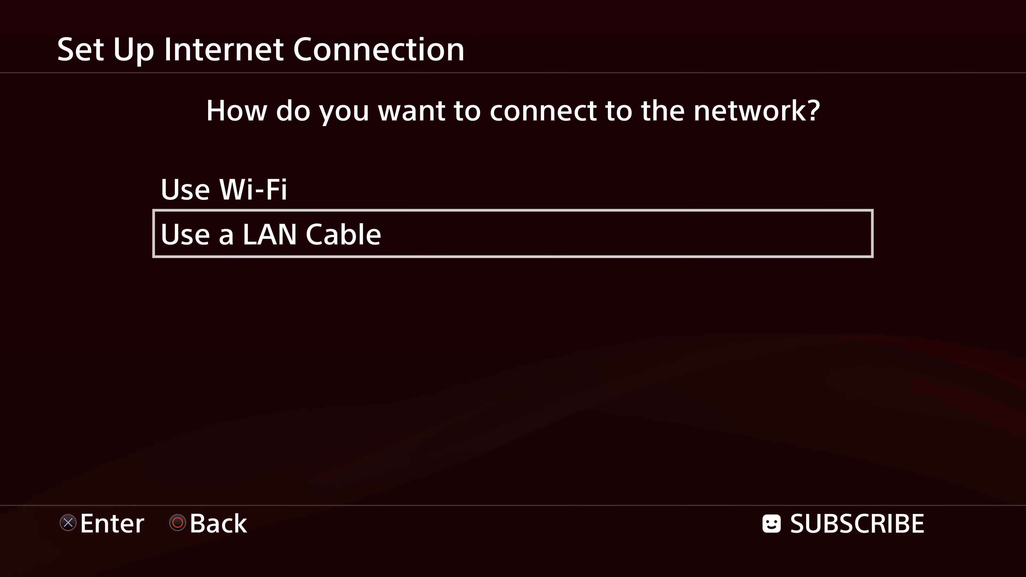
pyautogui.press('Return')
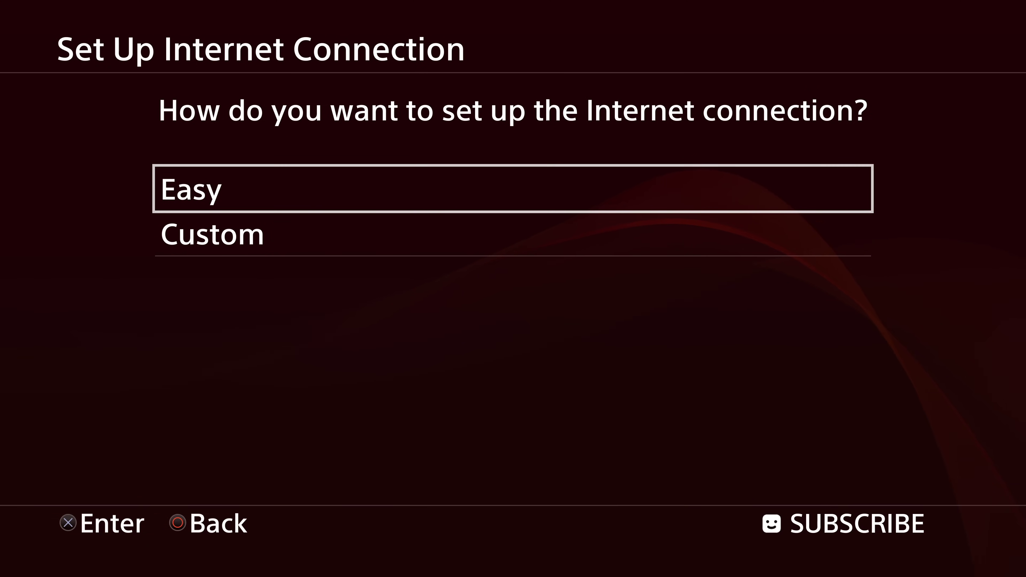
pyautogui.press('Down')
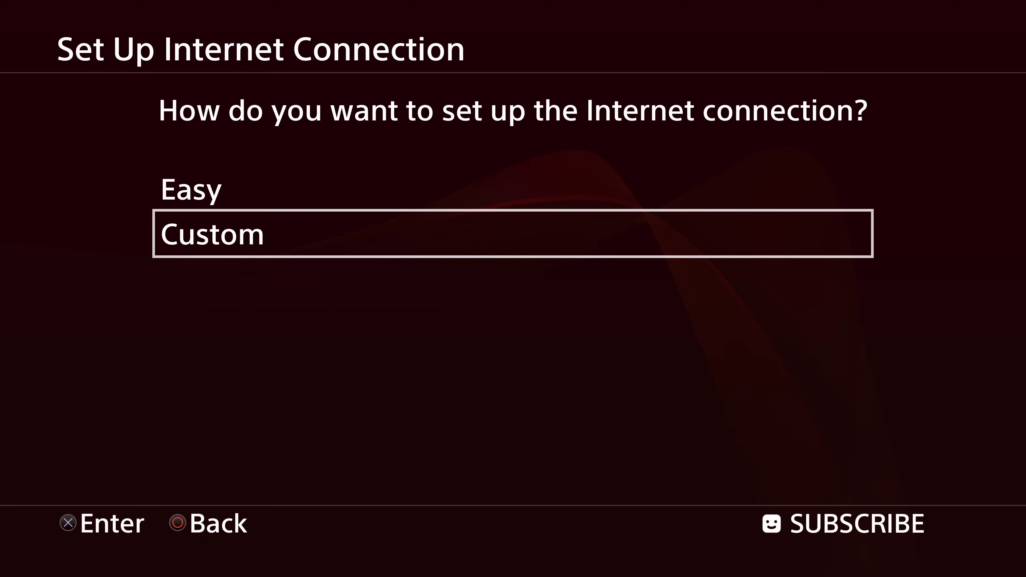
pyautogui.press('Return')
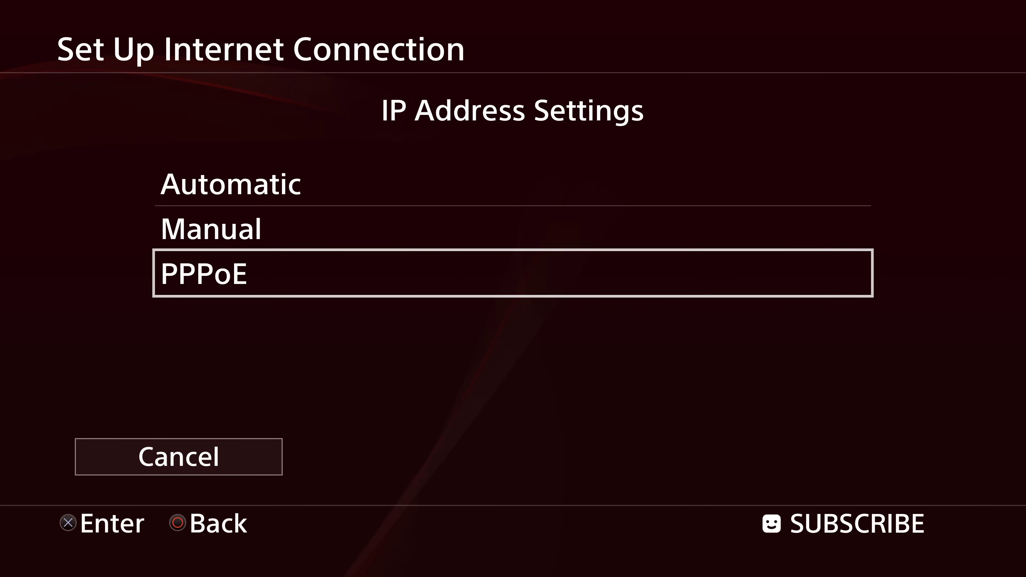
# Set the IP address to PPPoE, accepting the filled-in user ID and password, and set DNS to Automatic
pyautogui.press('Return')
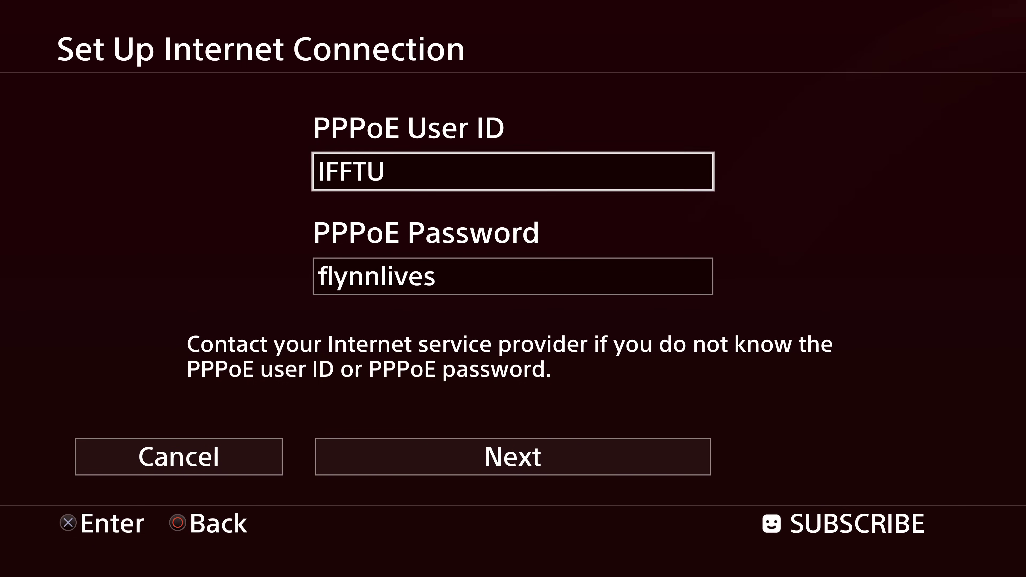
pyautogui.press('Down')
pyautogui.press('Down')
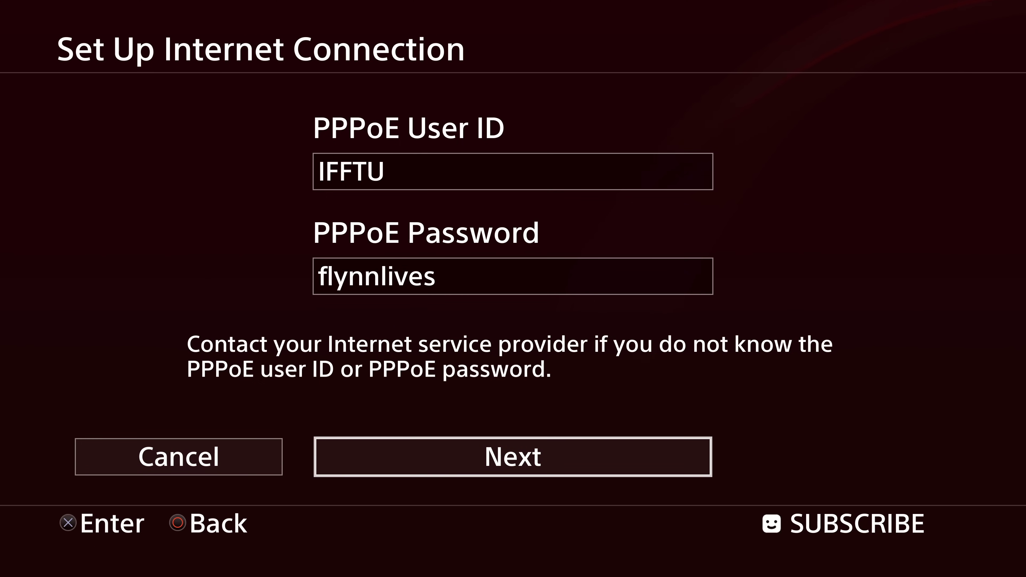
pyautogui.press('Return')
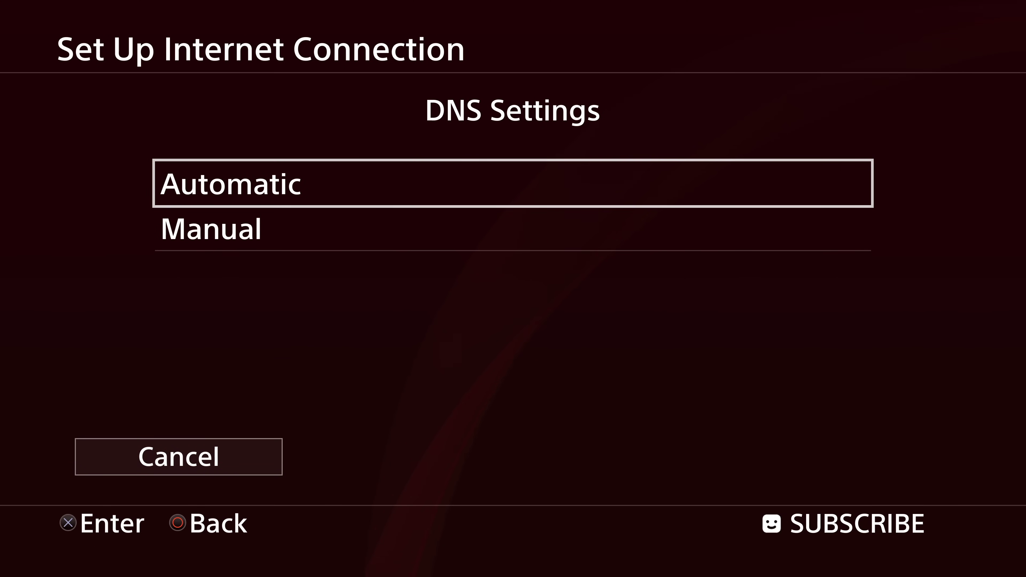
pyautogui.press('Return')
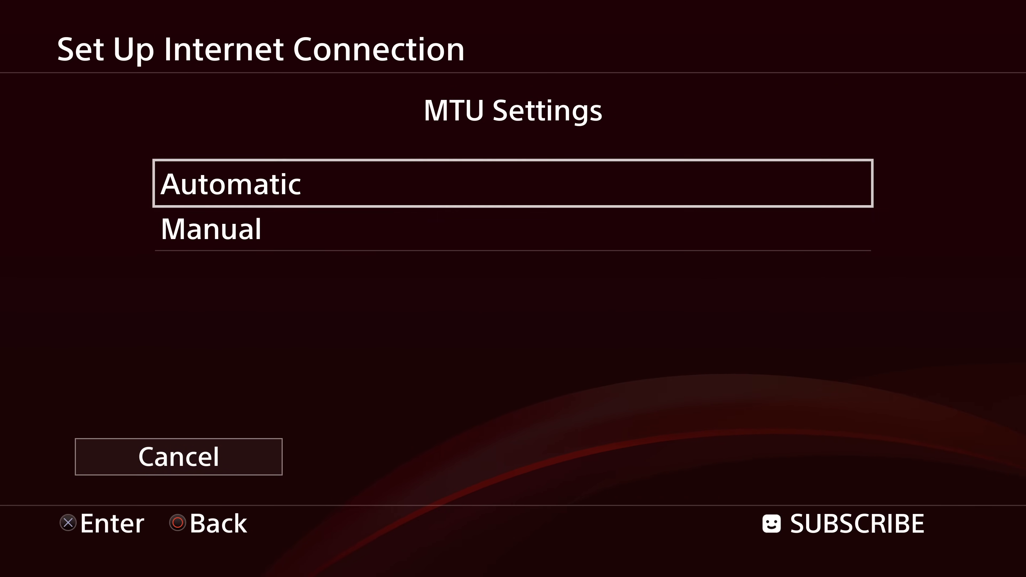
# Set MTU to Automatic, choose not to use a proxy server, and run the internet connection test
pyautogui.press('Return')
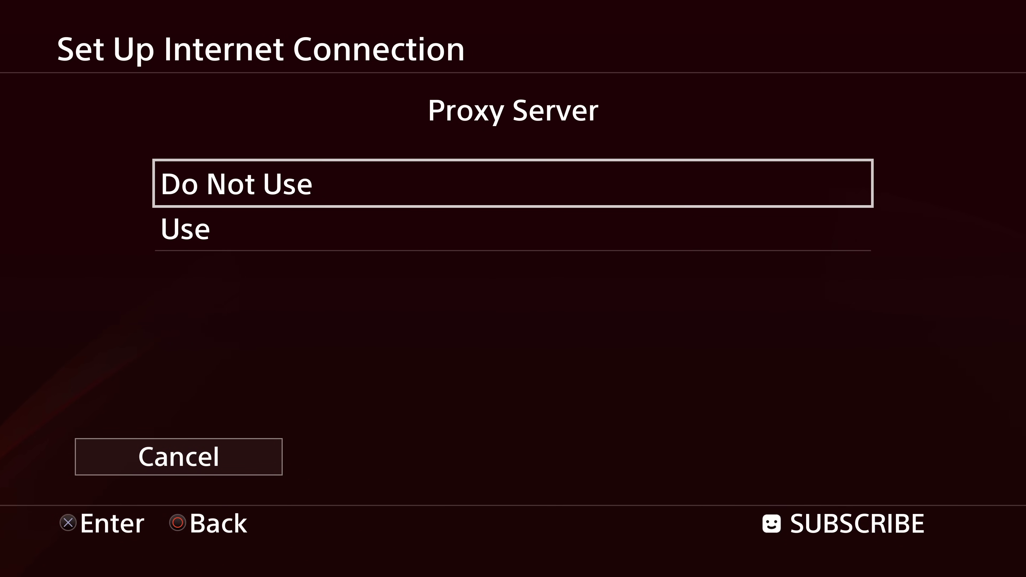
pyautogui.press('Return')
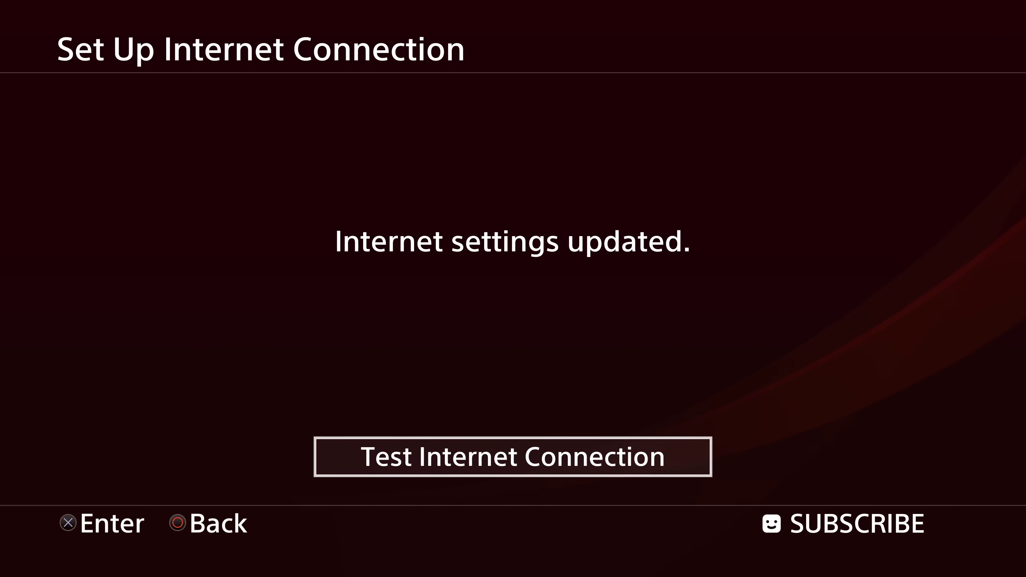
pyautogui.press('Return')
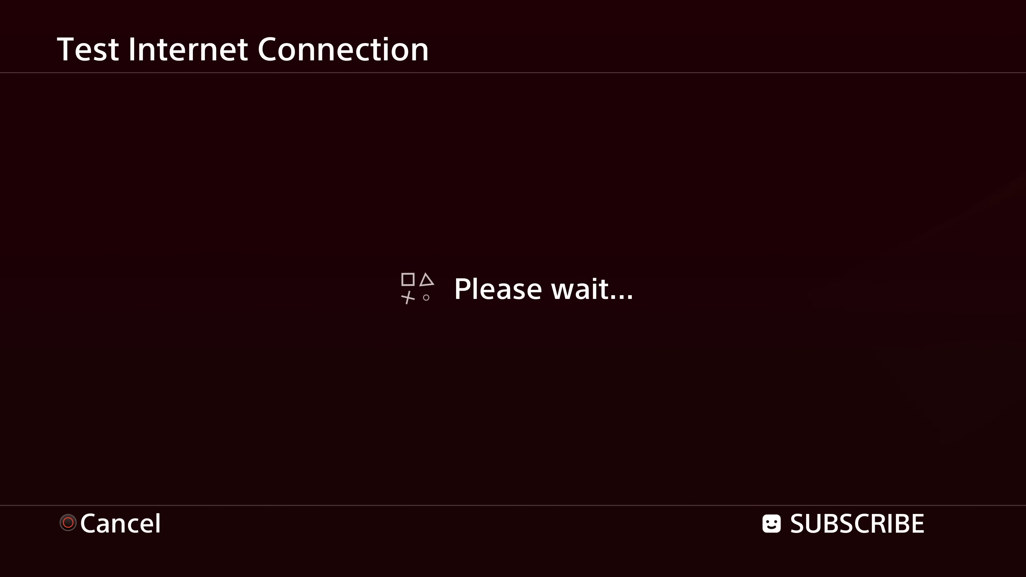
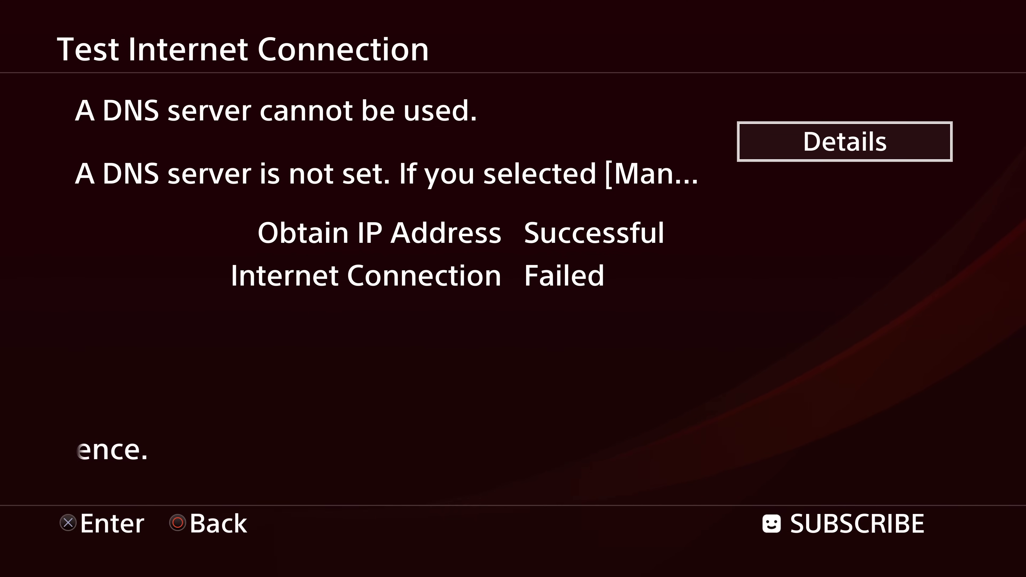
# Return to the home screen and check the main Settings list for the GoldHEN entry, leaving Settings again
pyautogui.press('super')
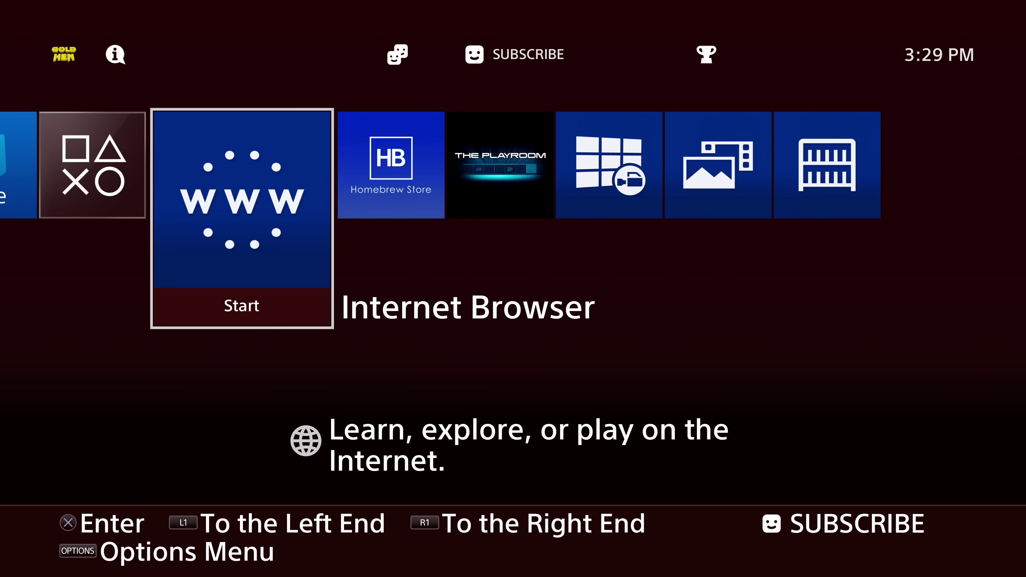
pyautogui.press('Up')
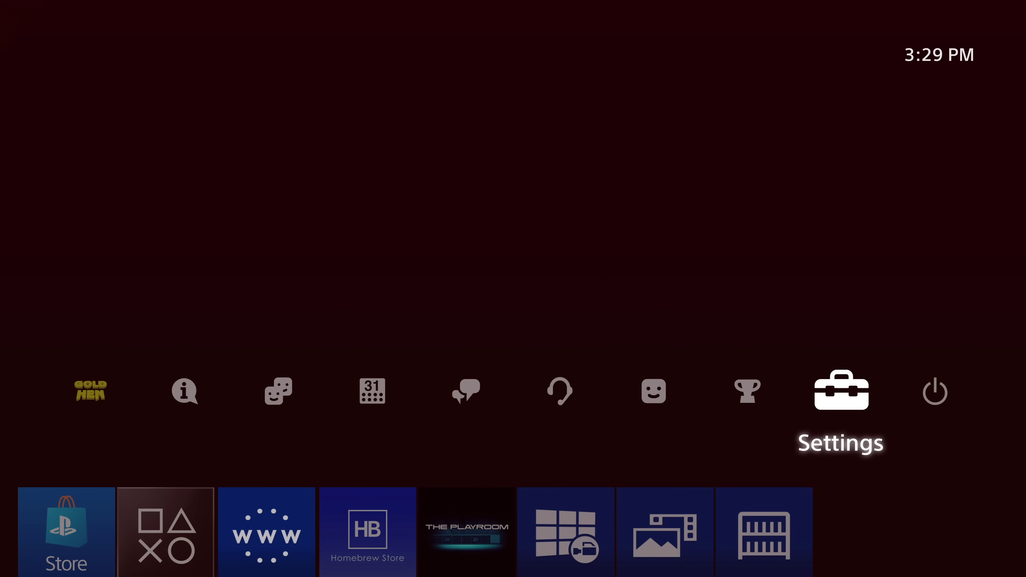
pyautogui.press('Return')
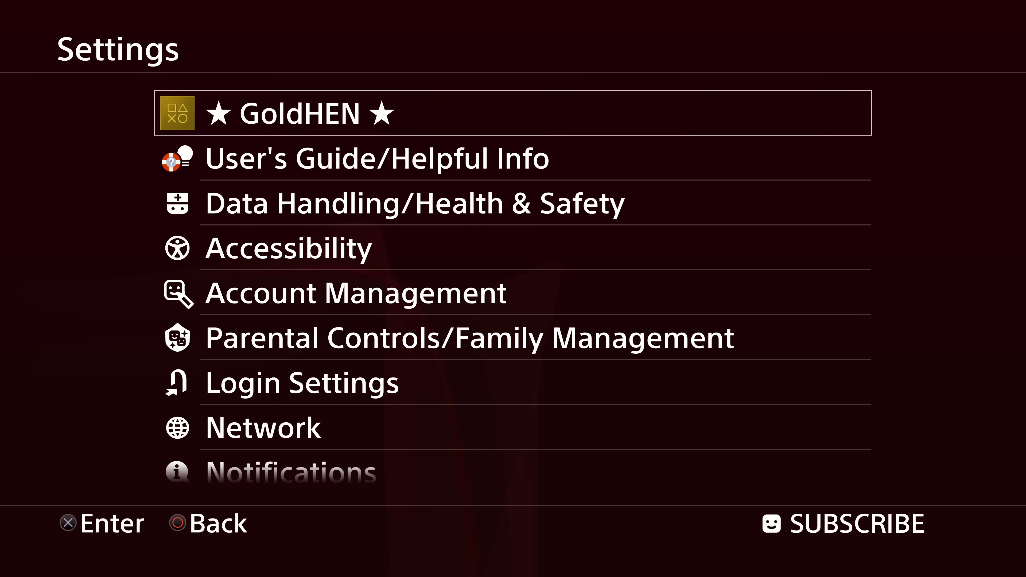
pyautogui.press('Escape')
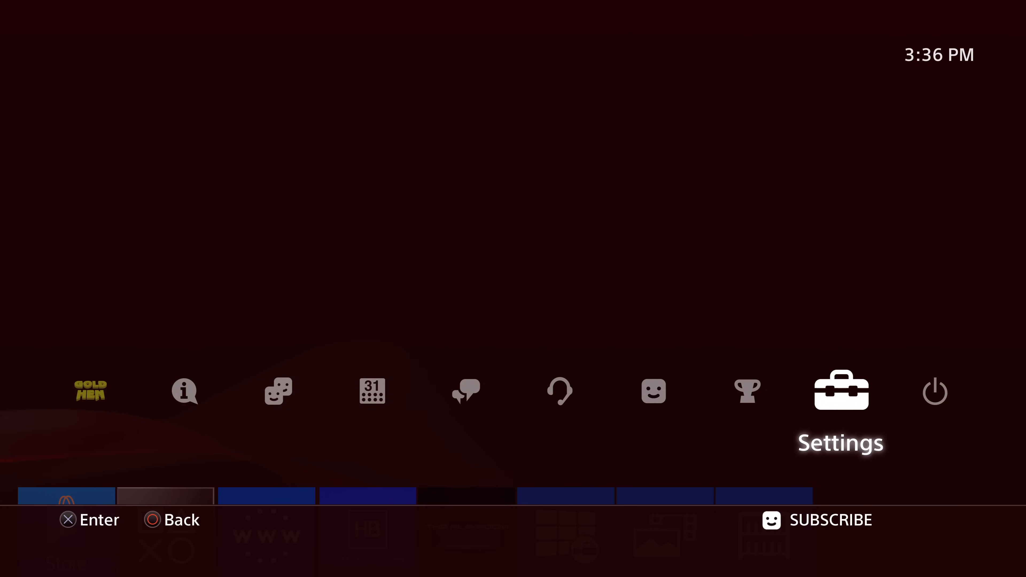
# Go to GoldHEN in the home screen's function area and open it
pyautogui.press('Left')
pyautogui.press('Left')
pyautogui.press('Left')
pyautogui.press('Left')
pyautogui.press('Left')
pyautogui.press('Left')
pyautogui.press('Left')
pyautogui.press('Left')
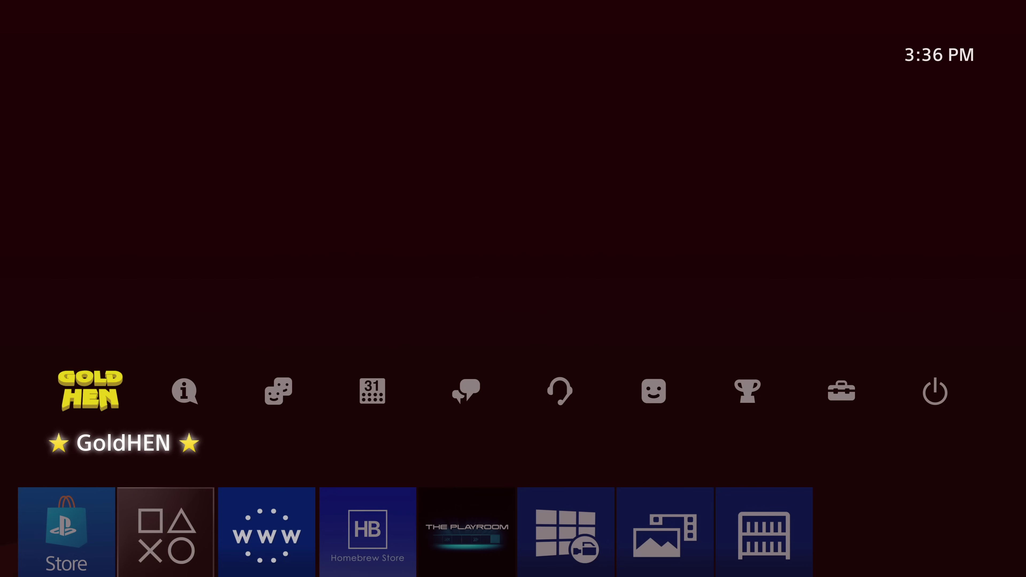
pyautogui.press('Return')
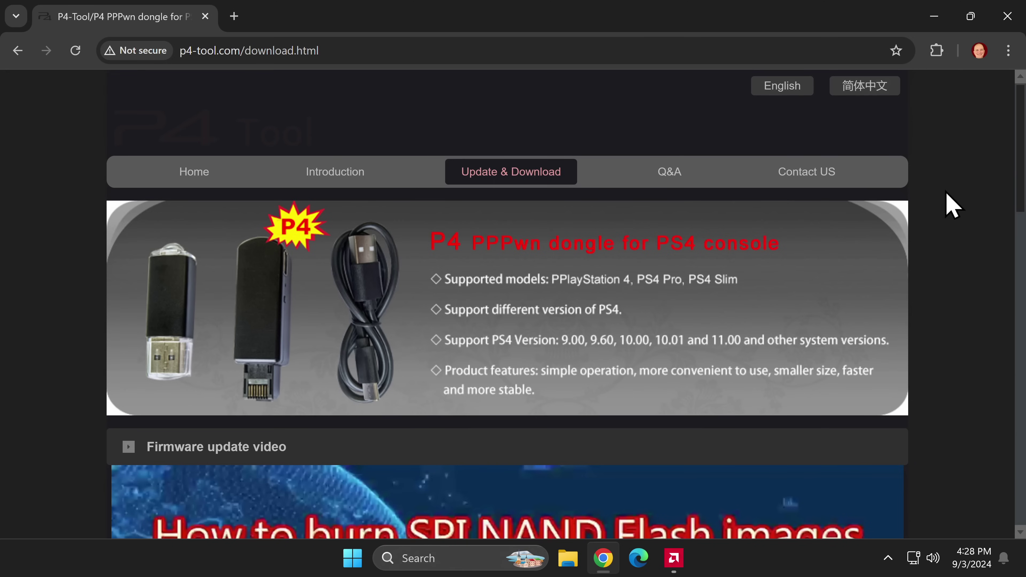
# Switch to Chrome and look through the P4-Tool Update & Download page
pyautogui.middleClick(944, 191)
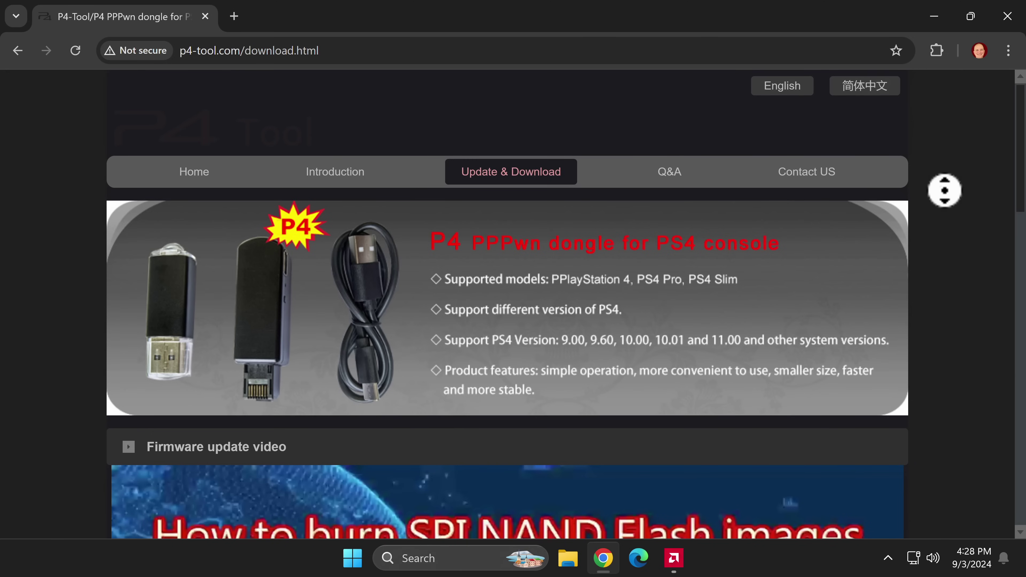